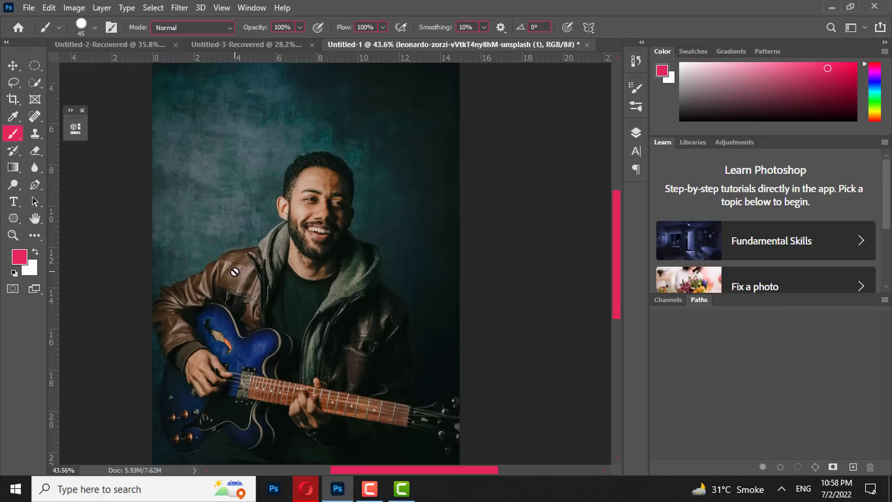
# Start a 100 px, 3-sided polygon on the canvas with the Polygon Tool.
pyautogui.click(636, 133)
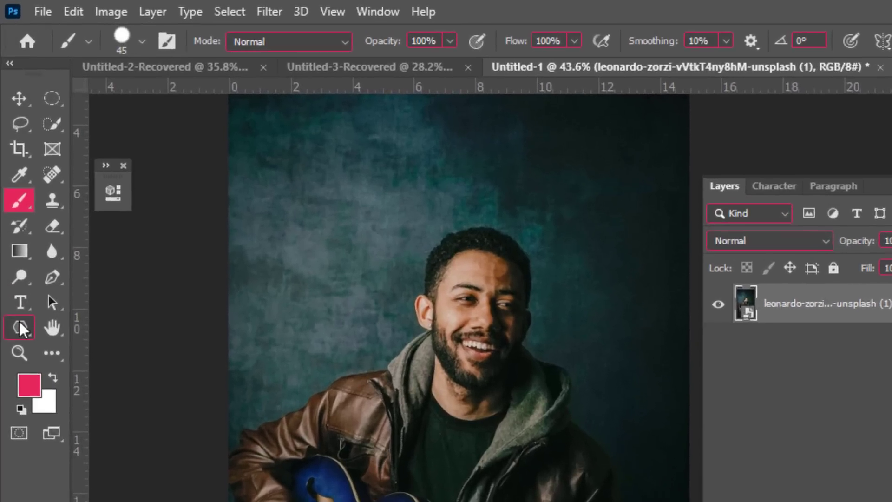
pyautogui.click(13, 218)
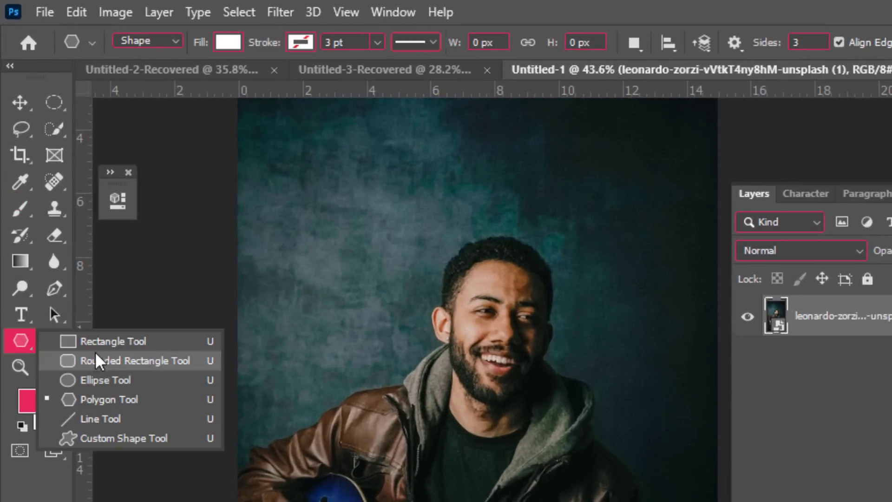
pyautogui.click(100, 399)
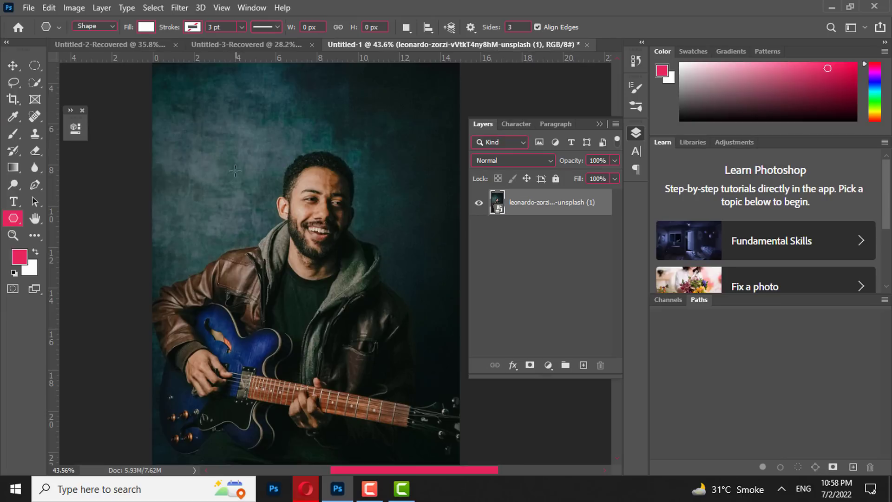
pyautogui.click(235, 146)
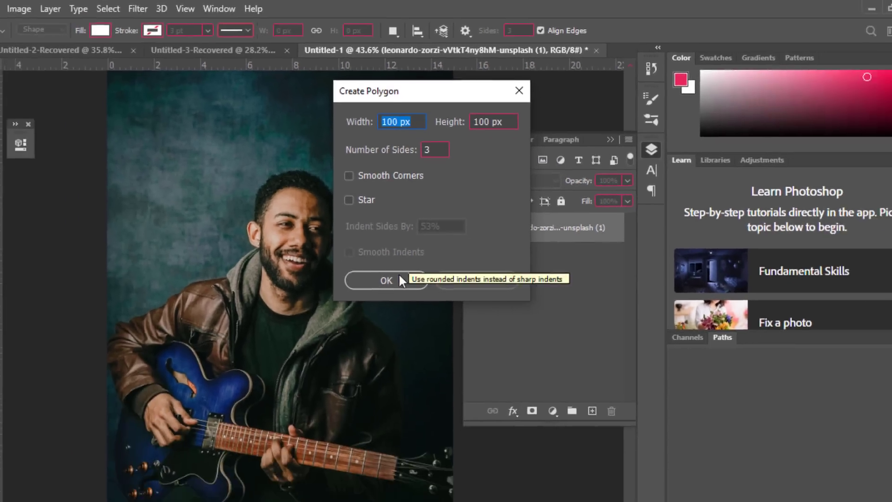
# Confirm the 3-sided polygon, scale it to about 680% and move it up-left over the face.
pyautogui.click(390, 255)
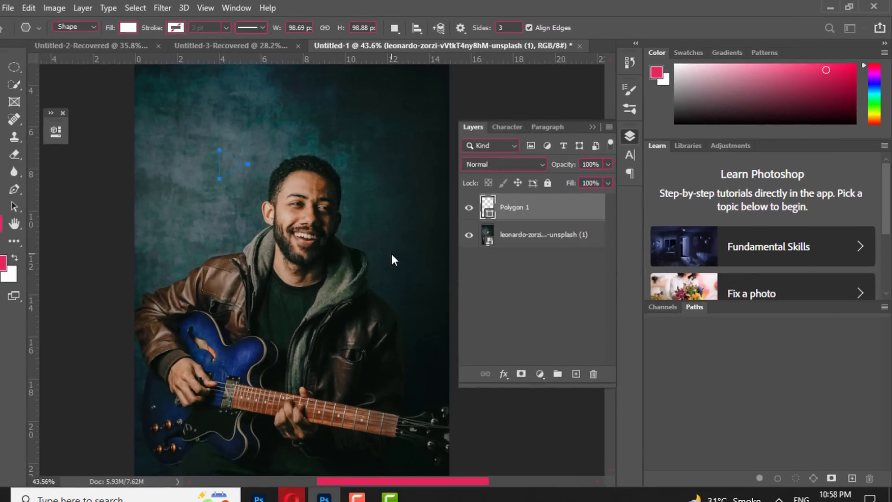
pyautogui.press('v')
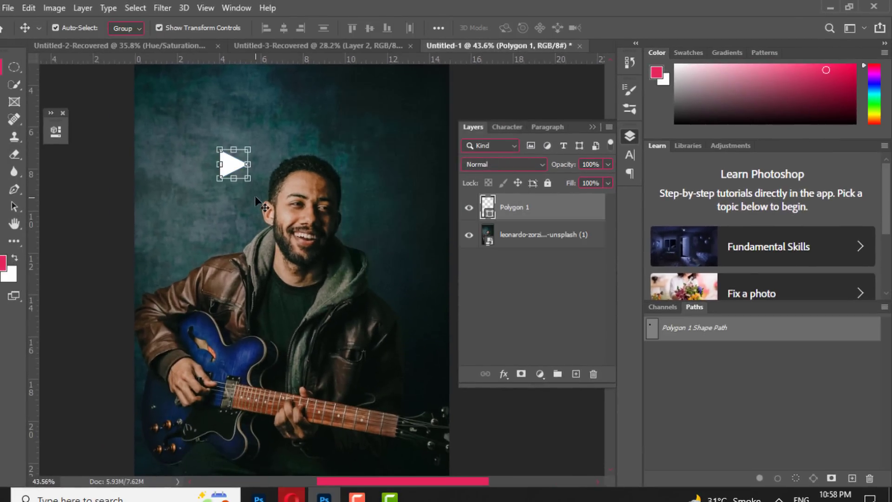
pyautogui.moveTo(248, 179); pyautogui.dragTo(415, 346)
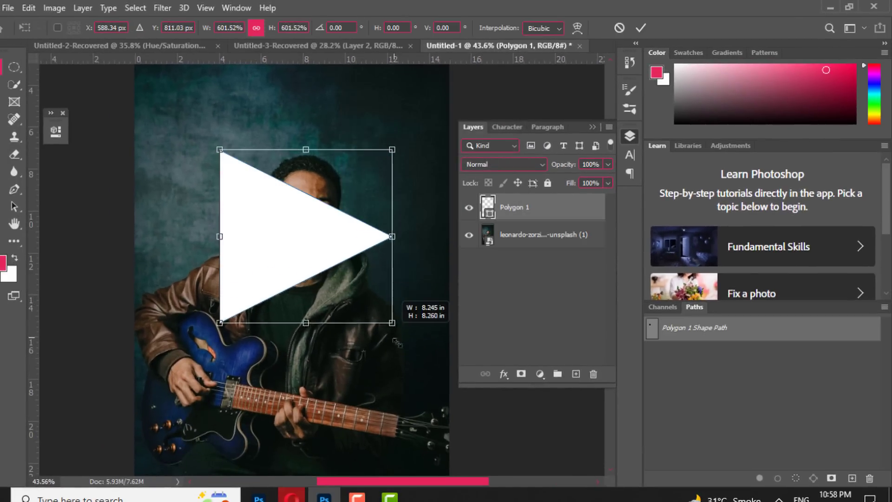
pyautogui.moveTo(246, 258); pyautogui.dragTo(230, 229)
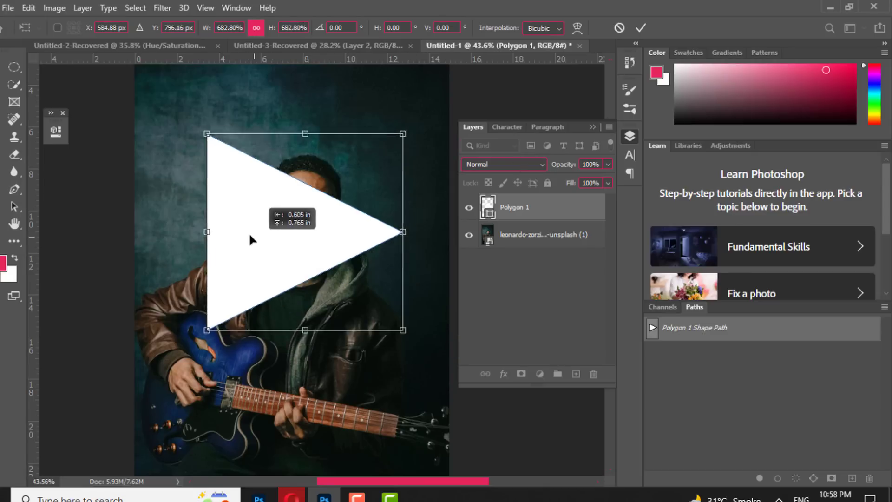
# Apply the resize and give the triangle no fill with an 11 pt white stroke.
pyautogui.click(639, 28)
pyautogui.press('u')
pyautogui.click(146, 27)
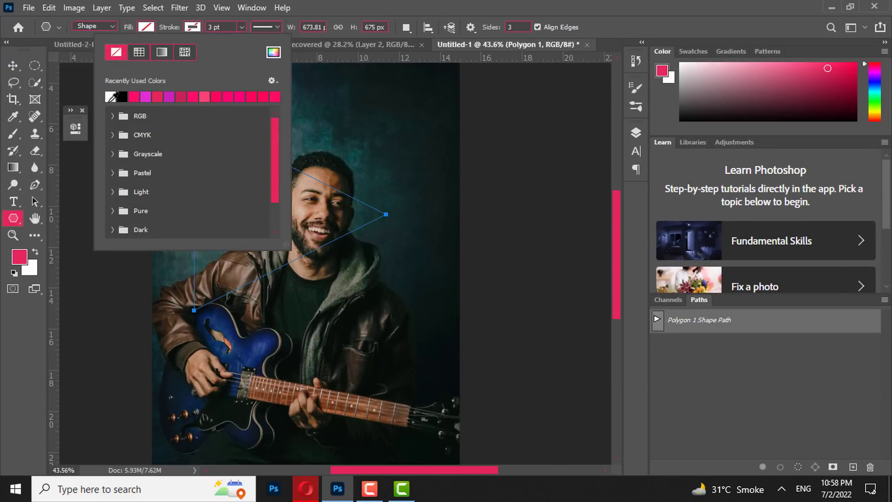
pyautogui.click(114, 51)
pyautogui.click(217, 28)
pyautogui.press('Return')
# Distort and skew the triangle's corners into a tilted triangle around the guitarist.
pyautogui.press('v')
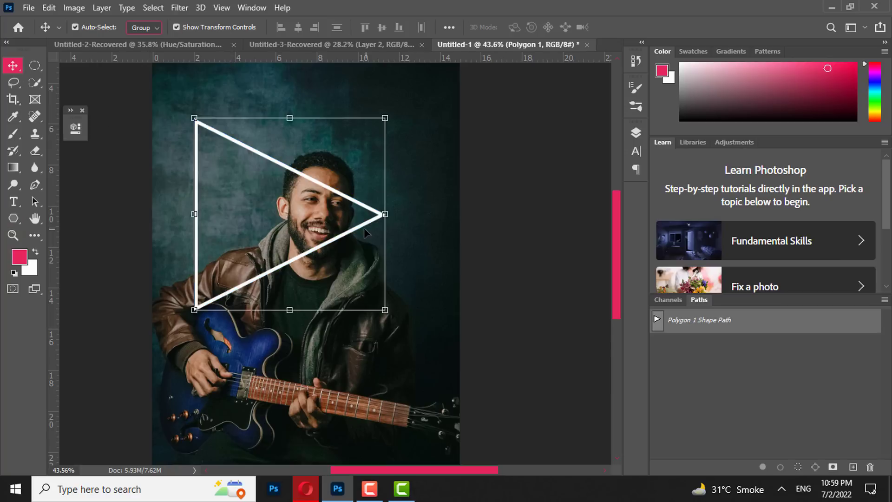
pyautogui.moveTo(361, 141); pyautogui.dragTo(399, 144)
pyautogui.hotkey('ctrl', 't')
pyautogui.moveTo(232, 313); pyautogui.dragTo(294, 445)
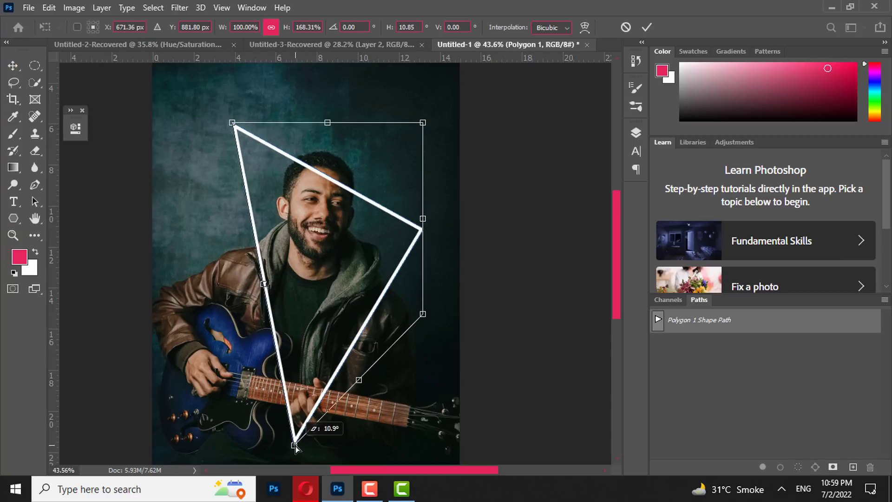
pyautogui.moveTo(421, 217); pyautogui.dragTo(438, 200)
pyautogui.moveTo(234, 124); pyautogui.dragTo(219, 139)
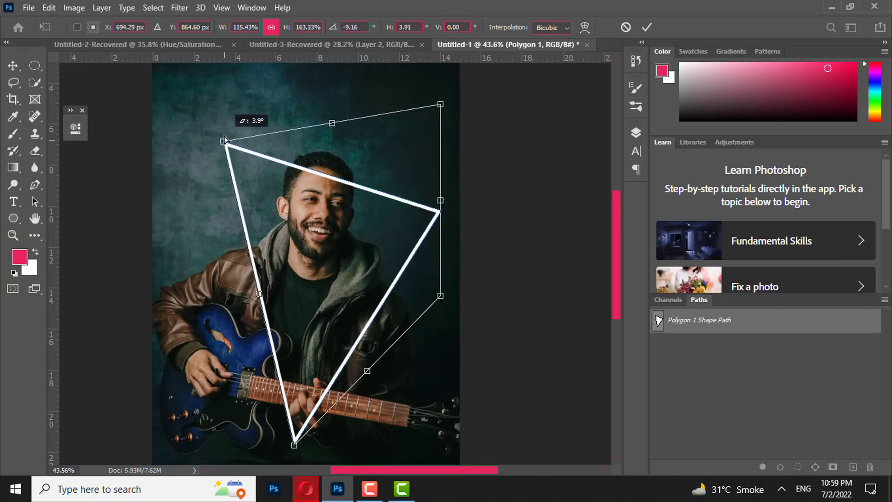
pyautogui.moveTo(432, 298)
pyautogui.mouseDown()
pyautogui.moveTo(450, 304)
pyautogui.moveTo(446, 293)
pyautogui.mouseUp()
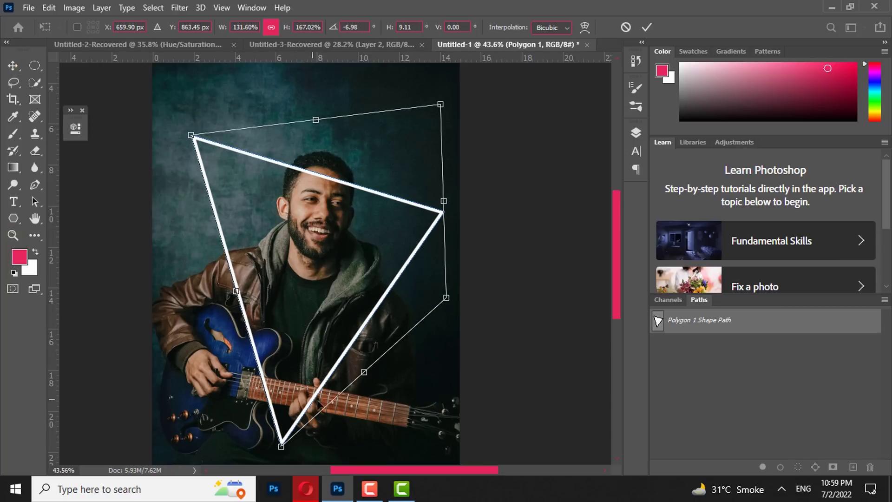
pyautogui.press('Return')
pyautogui.scroll(-1, 389, 231)
pyautogui.scroll(-2, 382, 236)
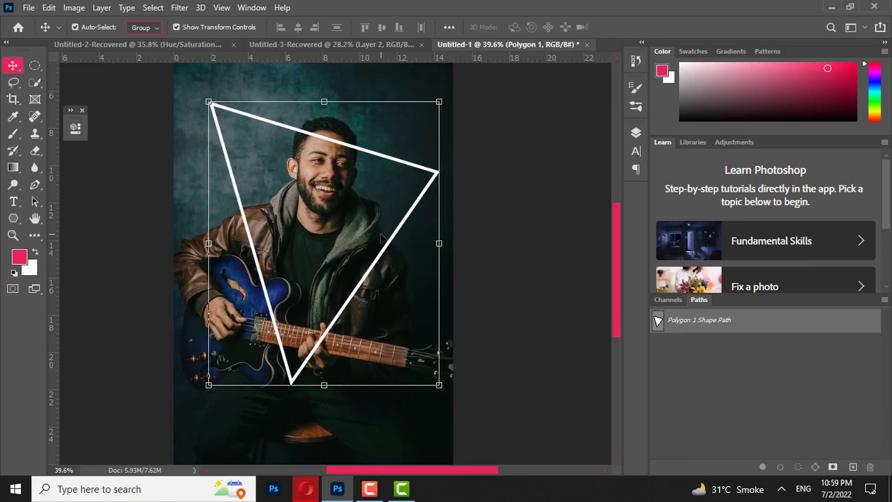
pyautogui.scroll(2, 382, 246)
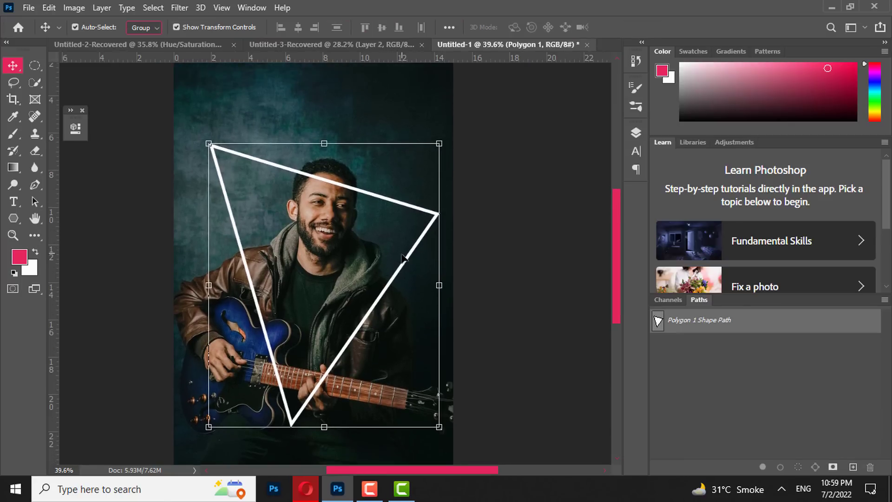
# Lock the portrait layer, nudge the triangle into place, then unlock the portrait.
pyautogui.click(636, 133)
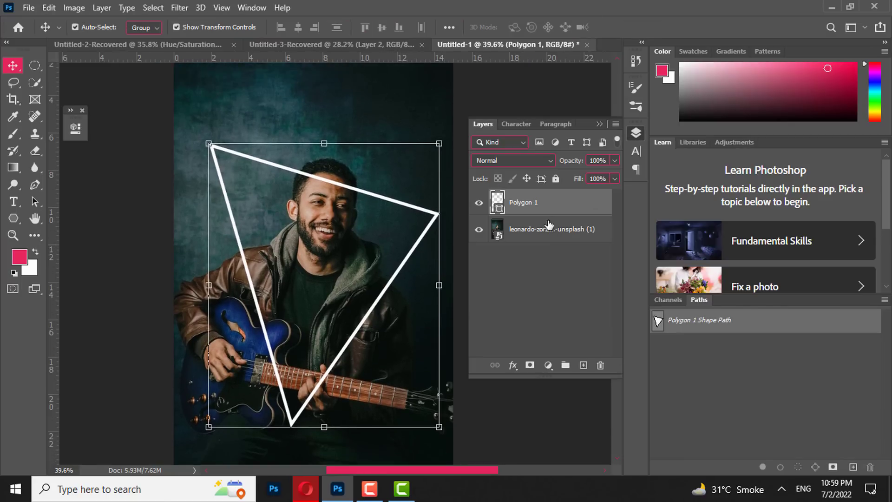
pyautogui.click(546, 228)
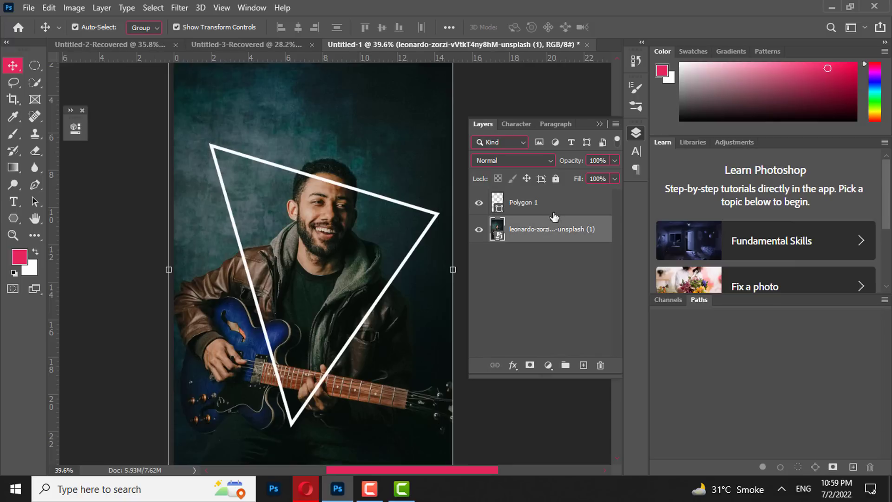
pyautogui.click(556, 179)
pyautogui.click(543, 203)
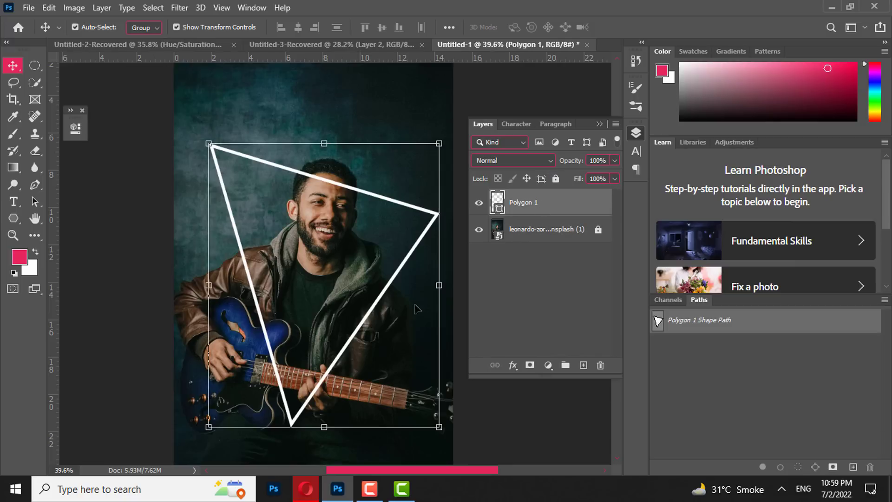
pyautogui.moveTo(369, 316); pyautogui.dragTo(376, 315)
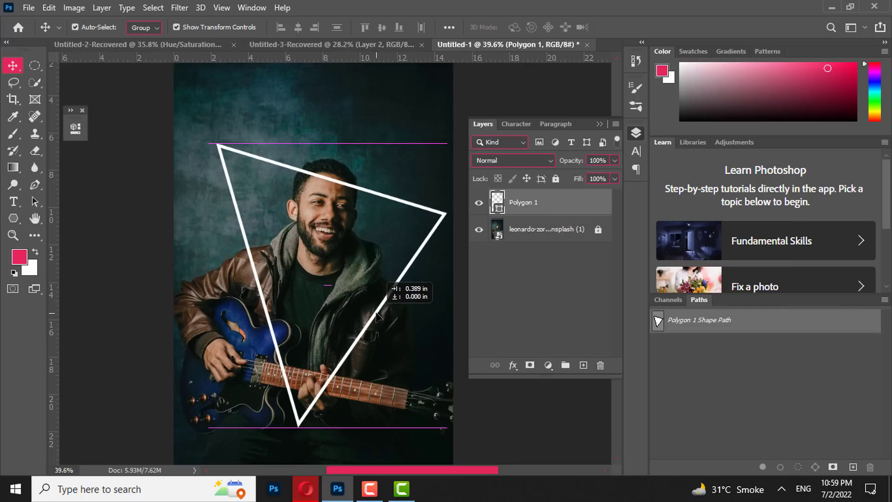
pyautogui.moveTo(377, 315); pyautogui.dragTo(371, 311)
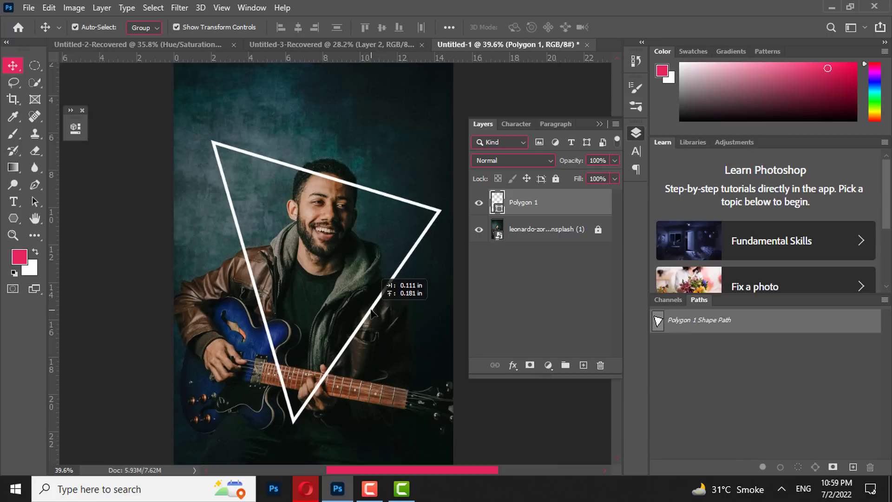
pyautogui.hotkey('ctrl', 't')
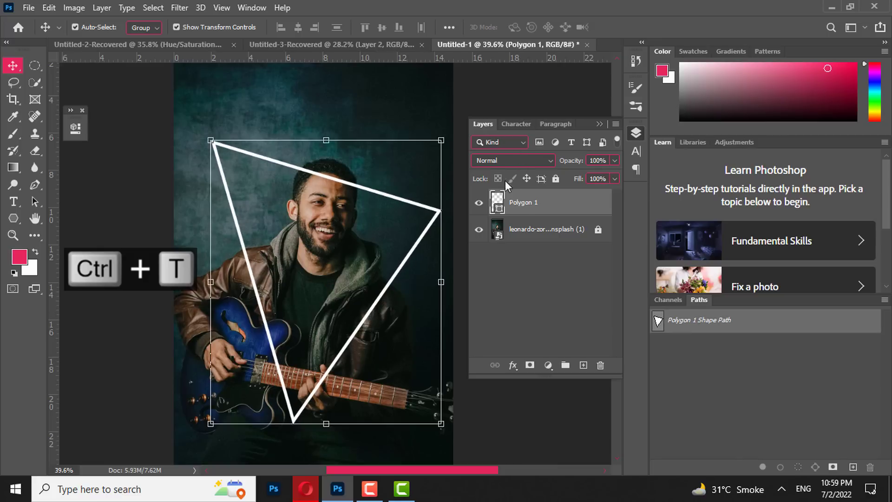
pyautogui.click(598, 230)
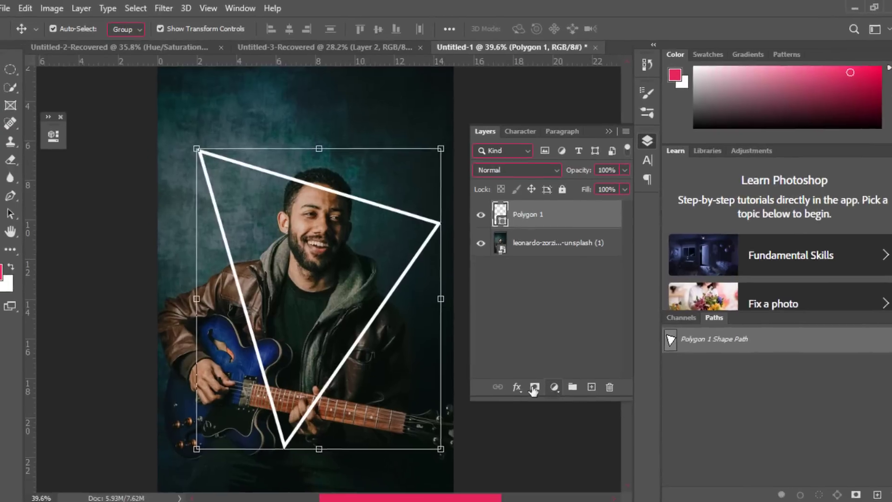
# Add pink Inner Glow and Outer Glow layer styles to the Polygon 1 outline.
pyautogui.click(513, 365)
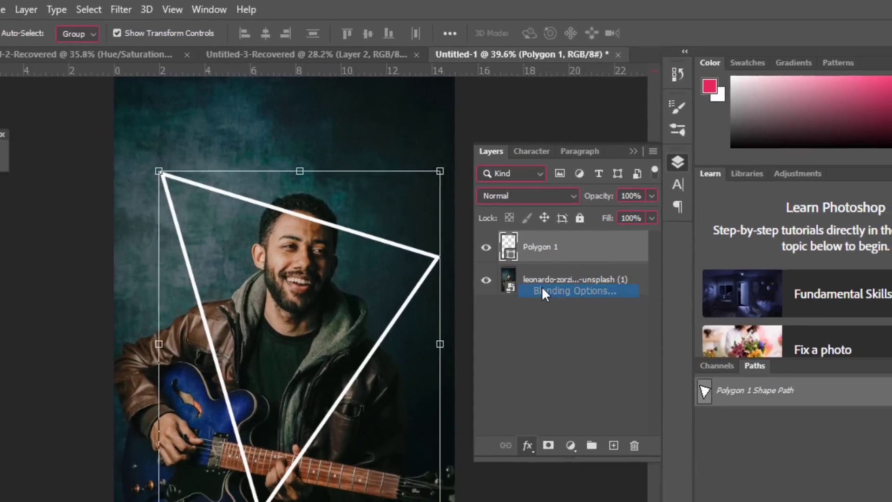
pyautogui.press('Escape')
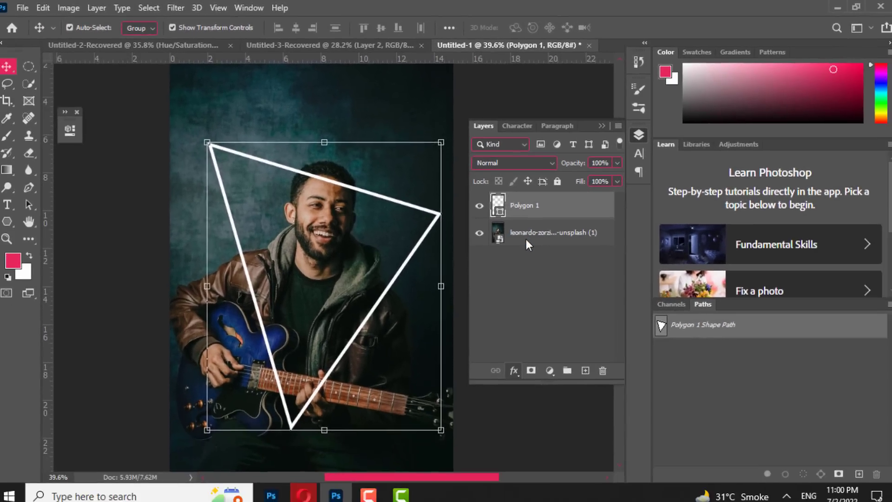
pyautogui.doubleClick(525, 235)
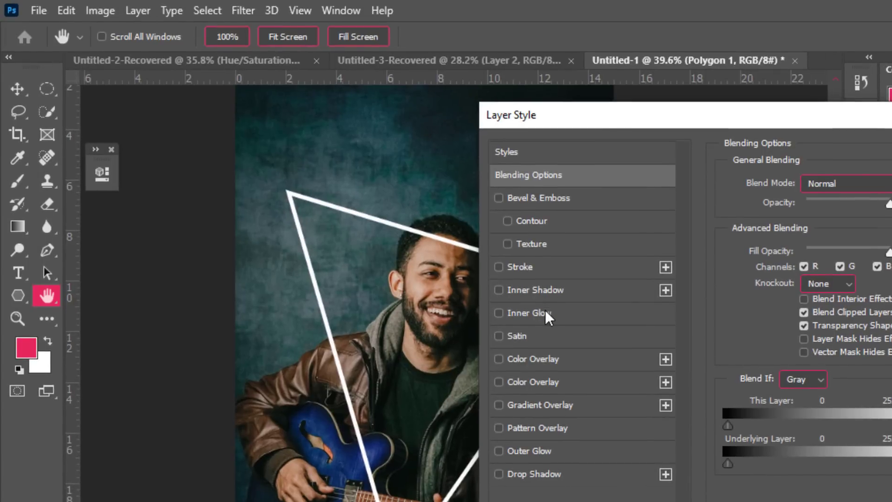
pyautogui.click(545, 313)
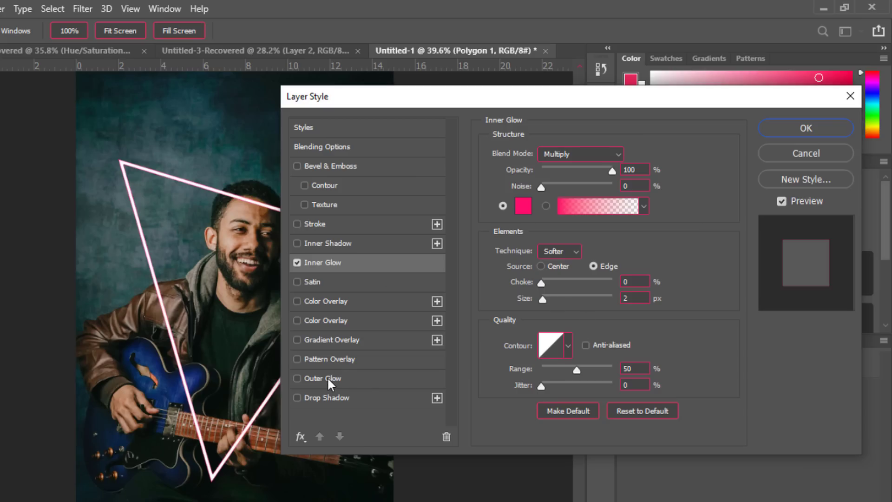
pyautogui.click(327, 378)
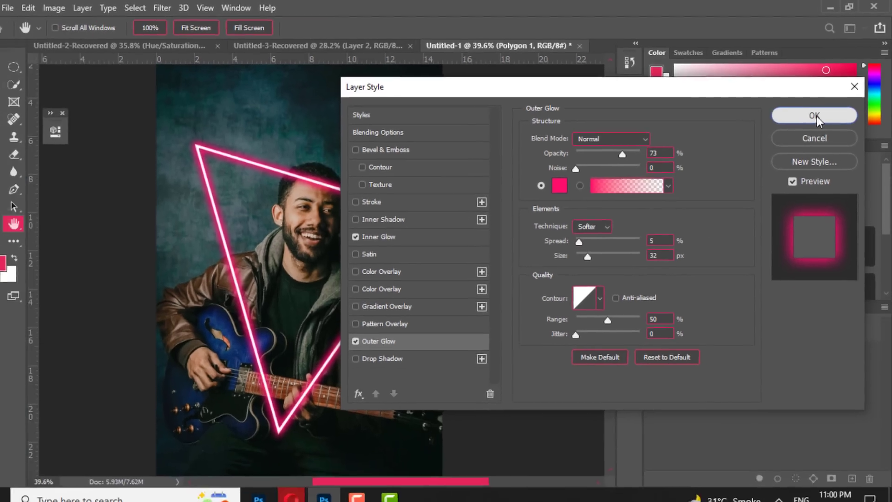
pyautogui.click(809, 132)
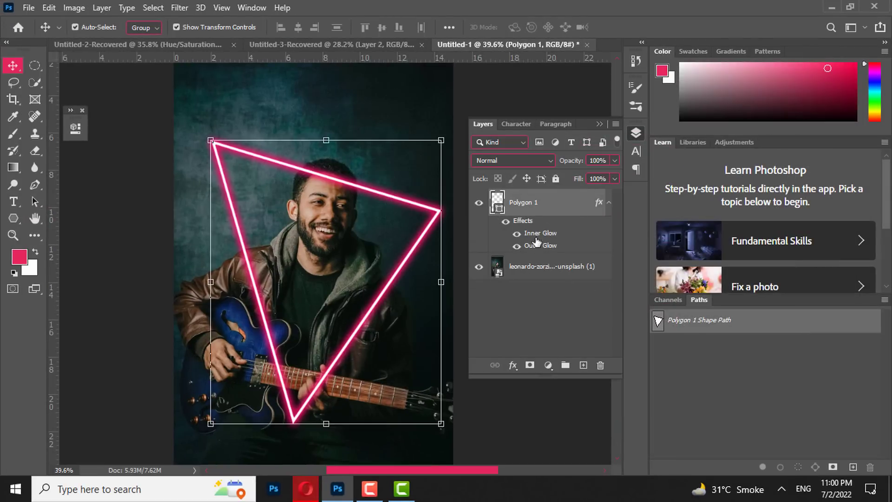
# Use Select > Subject on the portrait photo layer to select the guitarist and guitar.
pyautogui.click(529, 271)
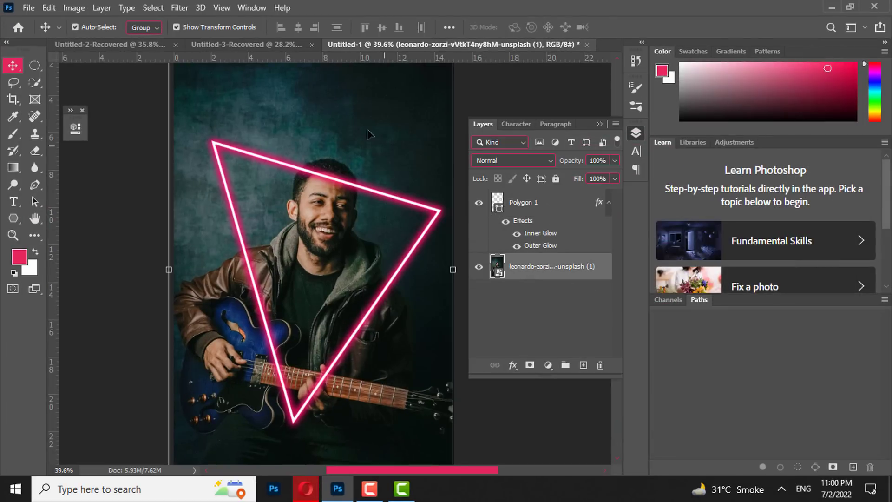
pyautogui.click(153, 7)
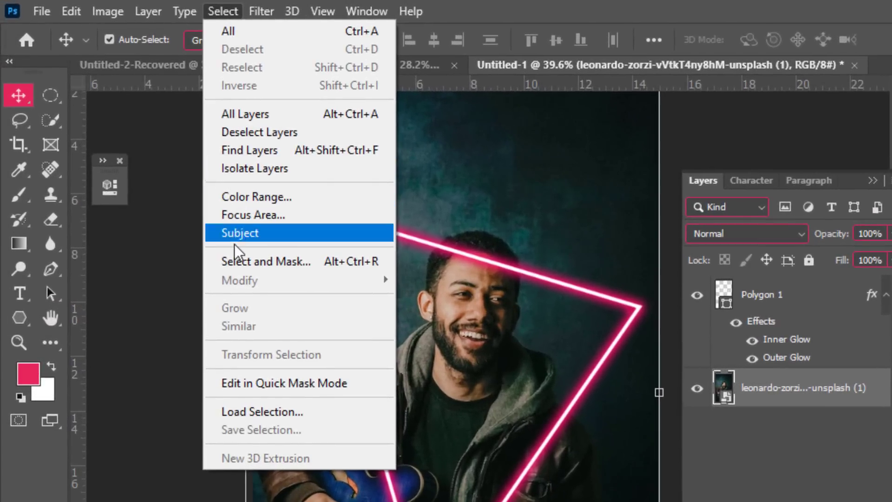
pyautogui.click(230, 228)
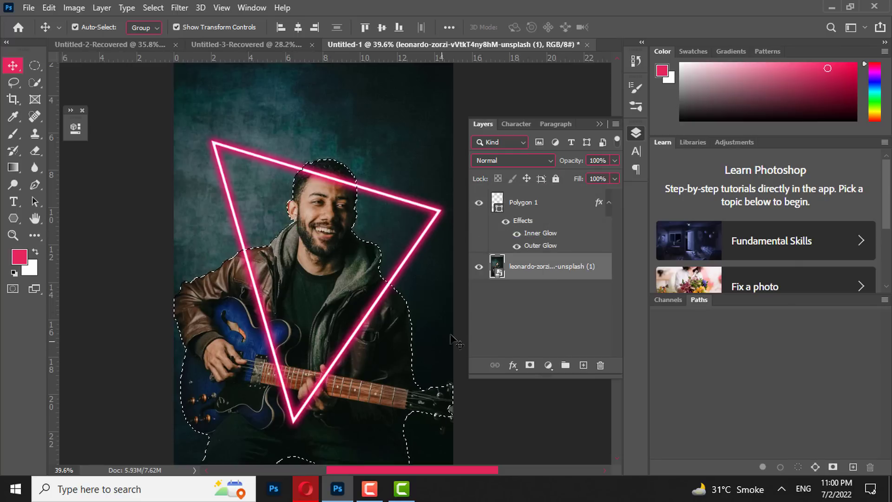
# Mask Polygon 1 with the subject selection, then brush white to restore the triangle over the guitar.
pyautogui.click(532, 207)
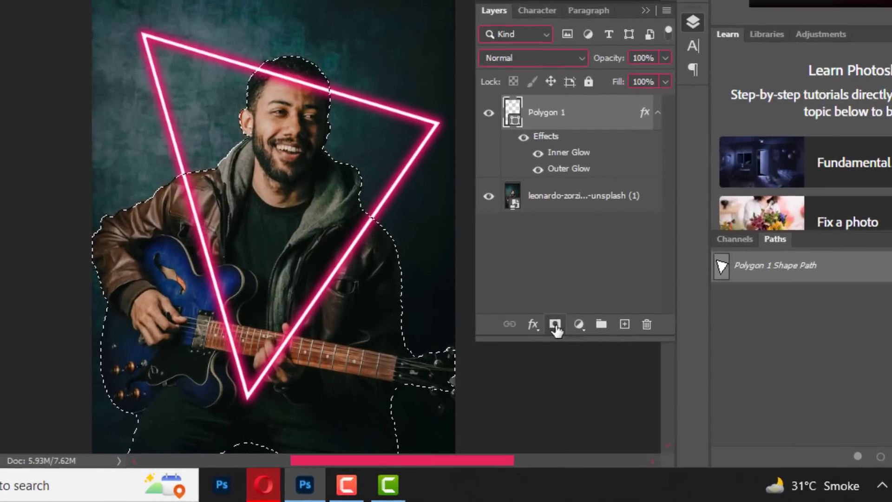
pyautogui.click(541, 348)
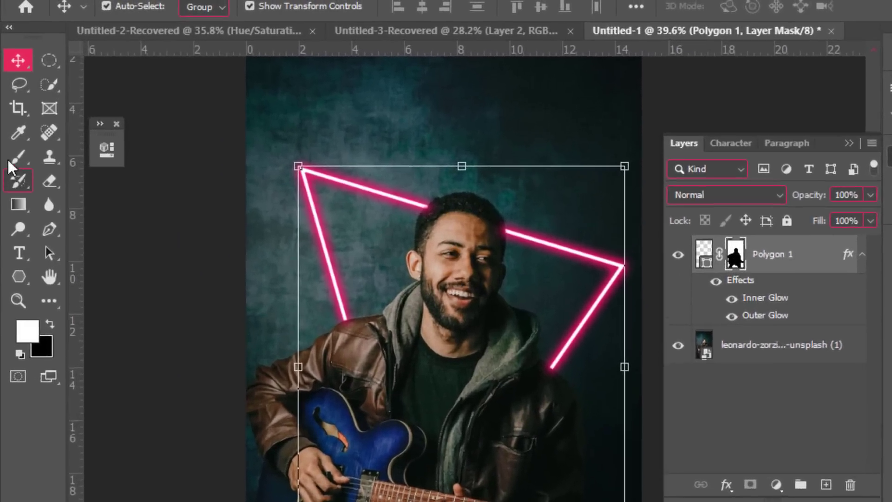
pyautogui.click(14, 122)
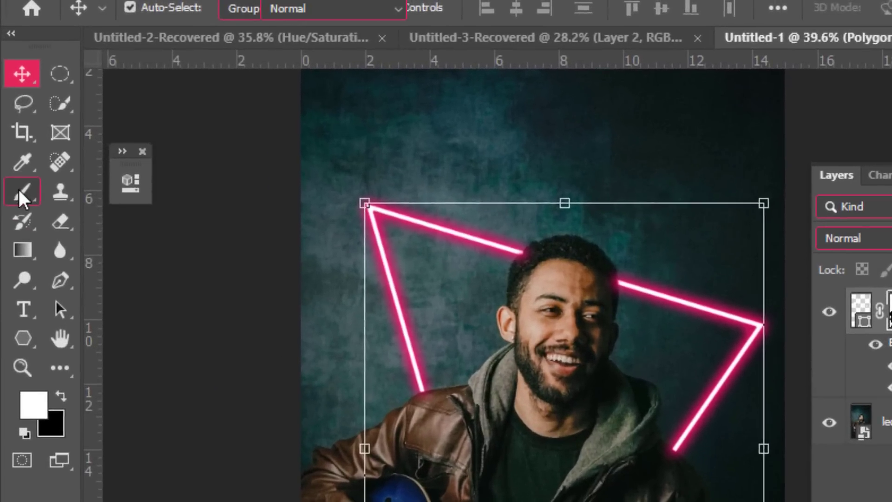
pyautogui.click(94, 196)
pyautogui.scroll(-3, 318, 354)
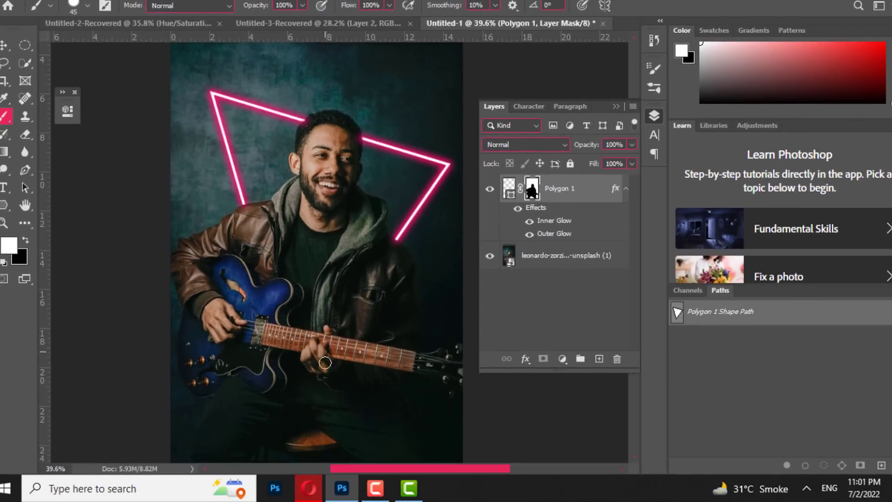
pyautogui.moveTo(292, 325)
pyautogui.mouseDown()
pyautogui.moveTo(298, 342)
pyautogui.moveTo(363, 244)
pyautogui.mouseUp()
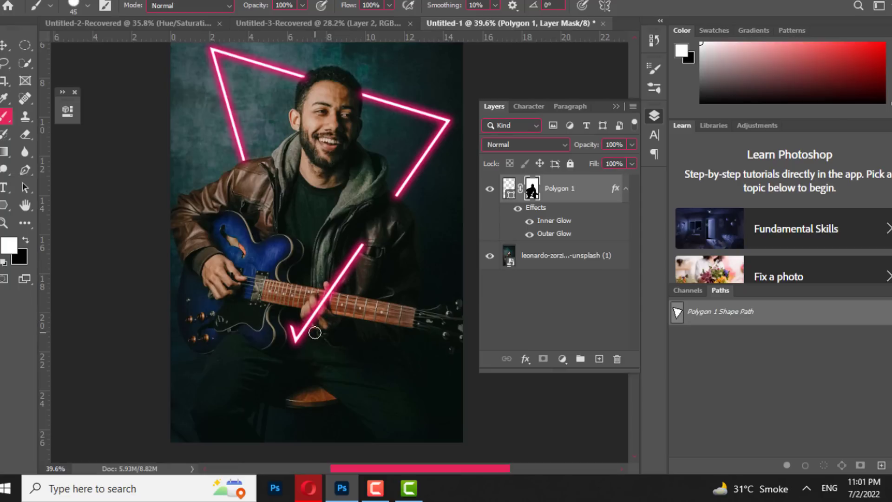
pyautogui.moveTo(283, 317); pyautogui.dragTo(290, 339)
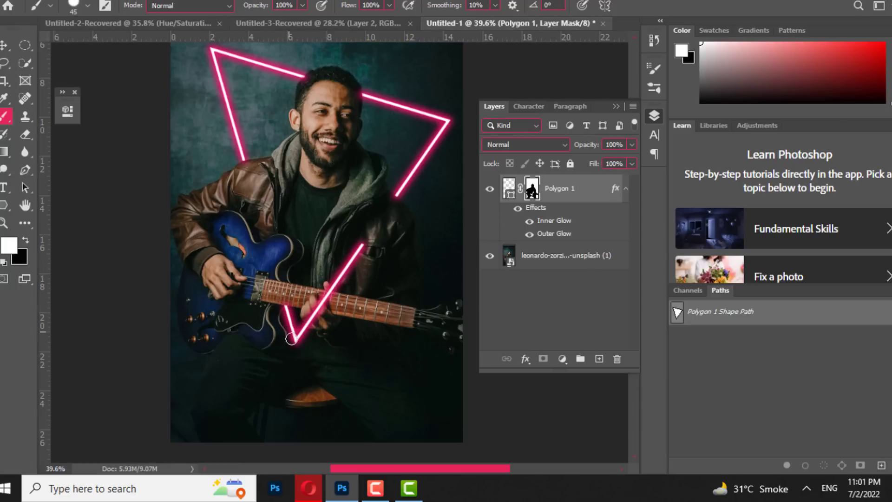
pyautogui.moveTo(282, 306); pyautogui.dragTo(296, 338)
# Paint black on the mask to hide the lower-left leg's top, then target the layer pixels.
pyautogui.click(24, 242)
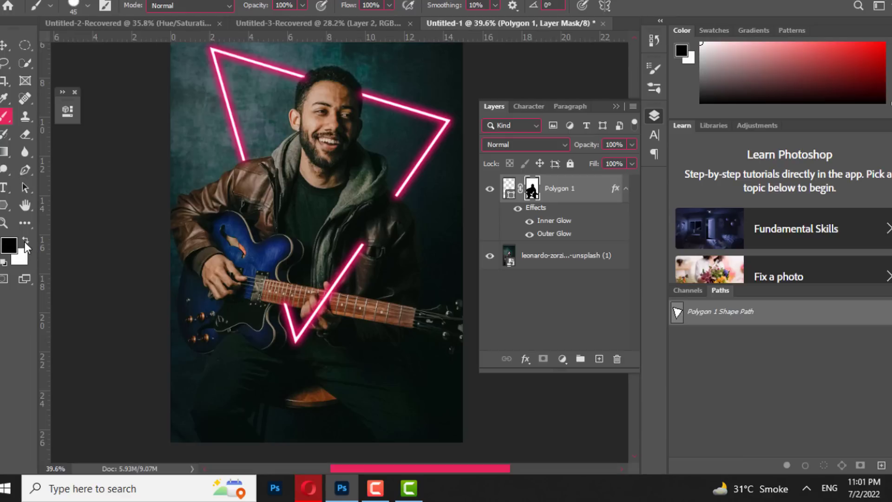
pyautogui.moveTo(282, 302); pyautogui.dragTo(287, 315)
pyautogui.click(25, 240)
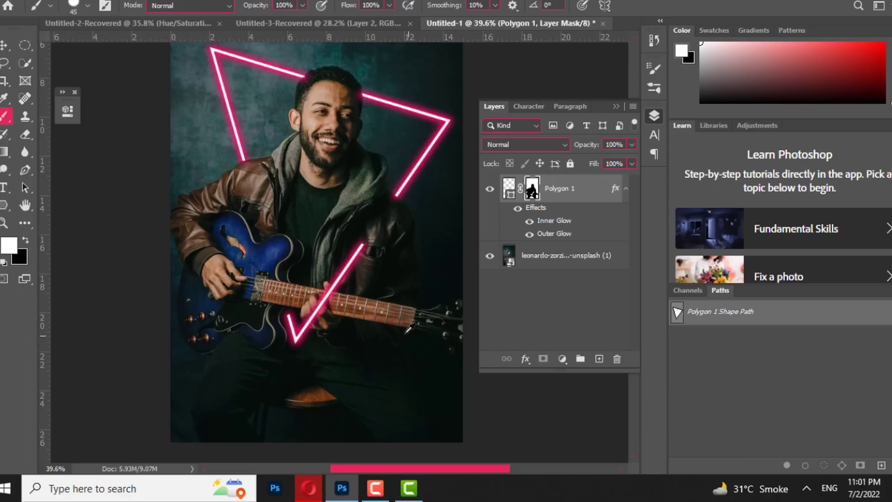
pyautogui.scroll(-1, 375, 288)
pyautogui.scroll(-1, 375, 288)
pyautogui.scroll(-1, 373, 287)
pyautogui.scroll(-1, 376, 293)
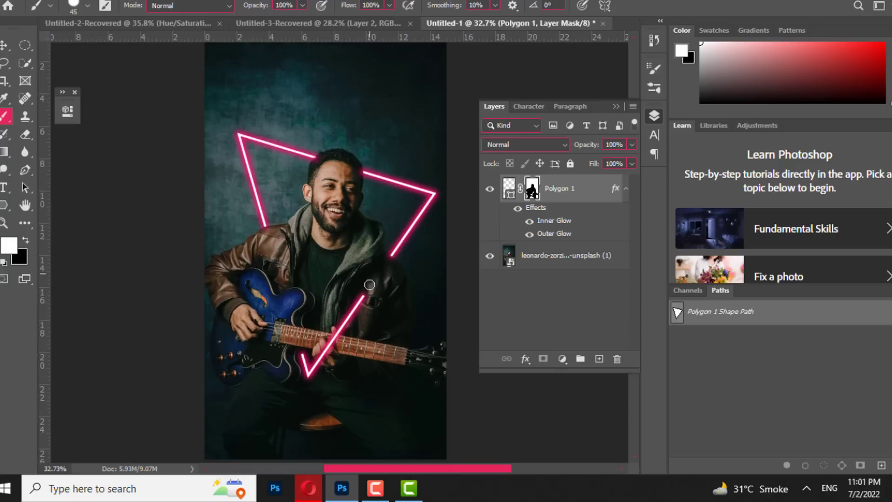
pyautogui.scroll(-1, 384, 307)
pyautogui.click(571, 195)
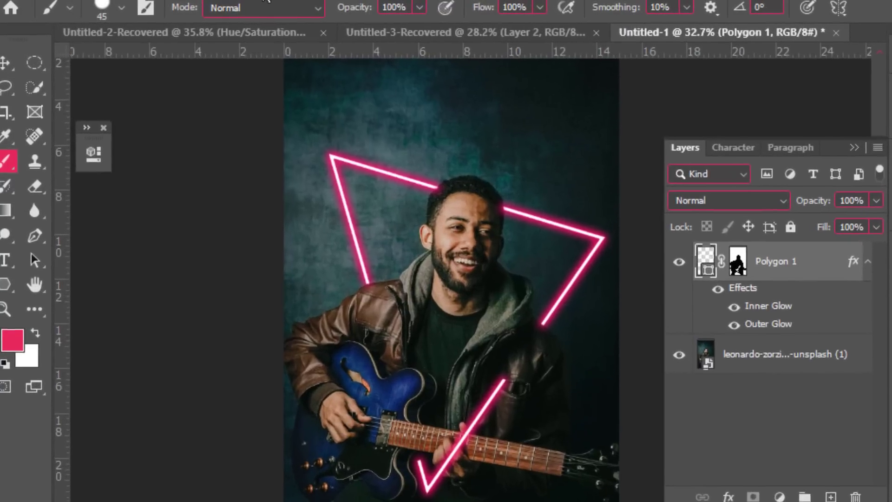
# Convert the triangle to a smart object and apply a 3.1 px Gaussian Blur.
pyautogui.click(177, 1)
pyautogui.moveTo(259, 194)
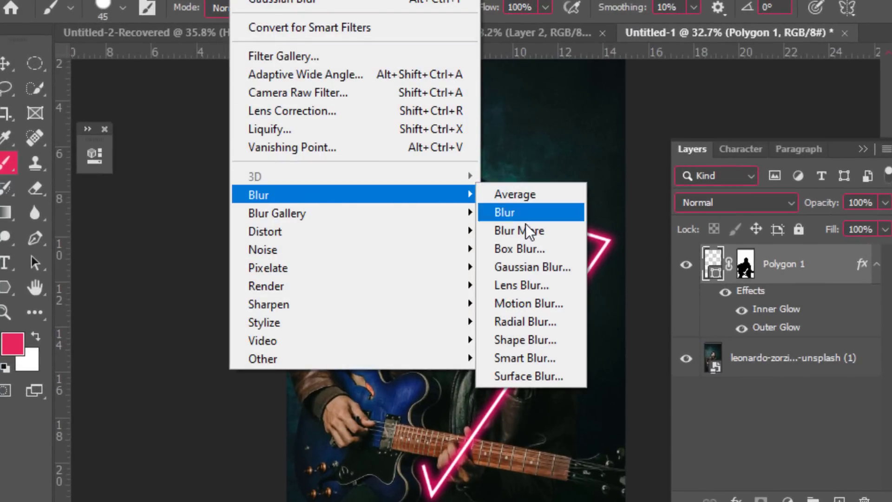
pyautogui.click(536, 267)
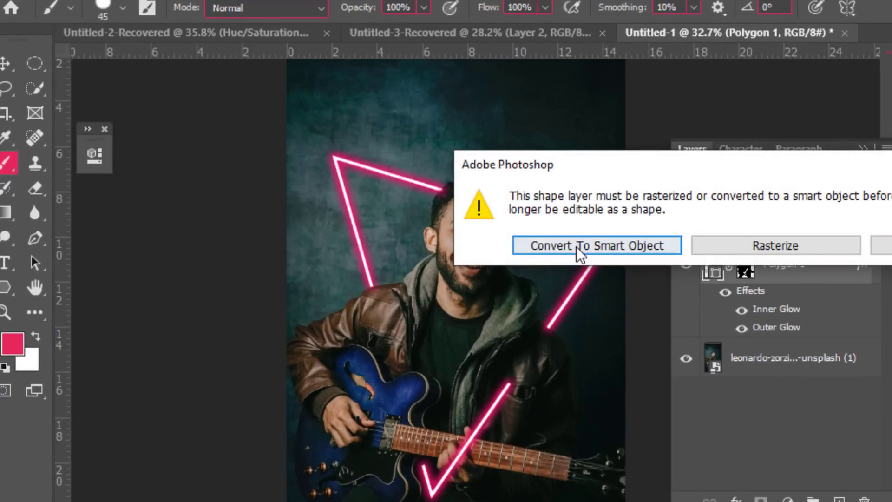
pyautogui.click(576, 247)
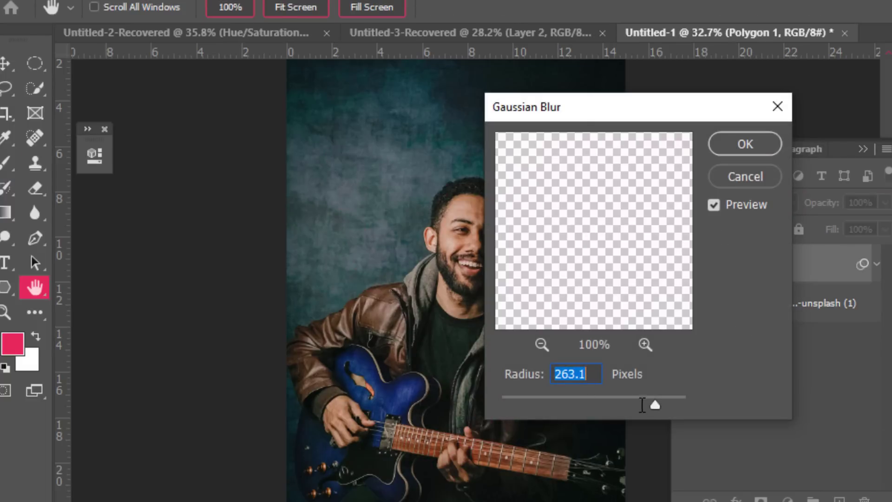
pyautogui.moveTo(655, 404); pyautogui.dragTo(532, 402)
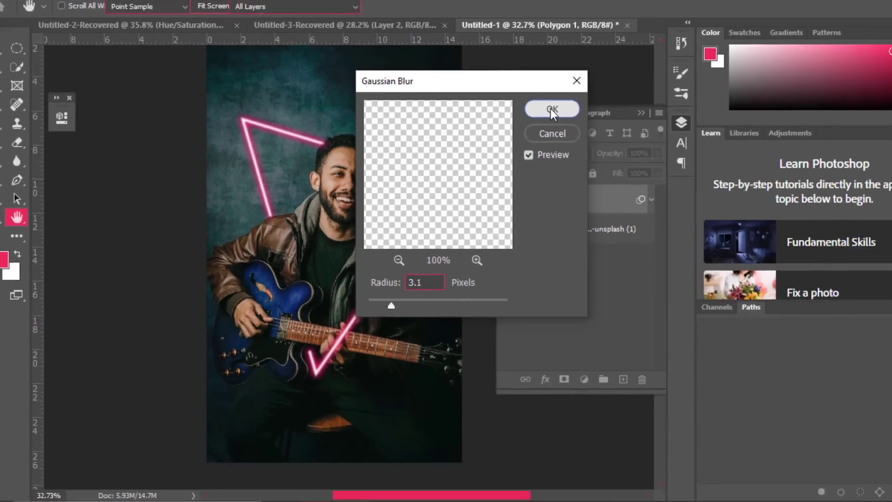
pyautogui.click(551, 109)
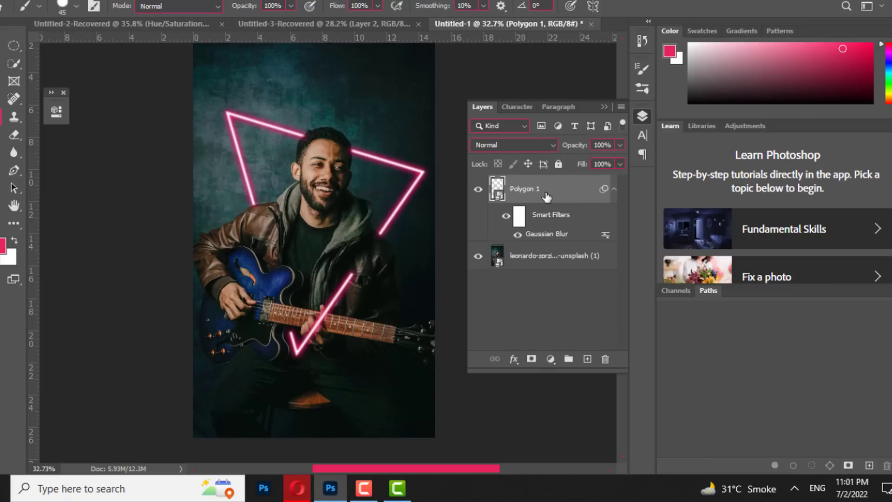
# Duplicate Polygon 1 with Ctrl+J and give the copy a Gaussian Blur of about 95.6 px.
pyautogui.hotkey('ctrl', 'j')
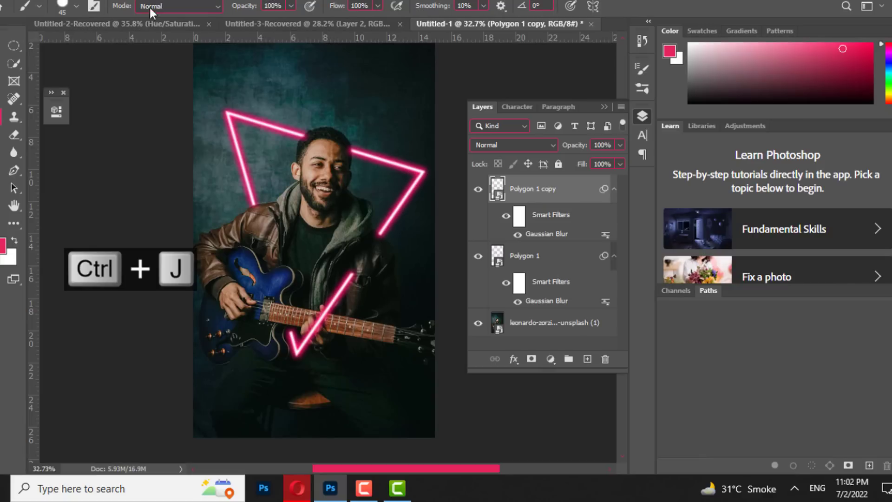
pyautogui.click(174, 1)
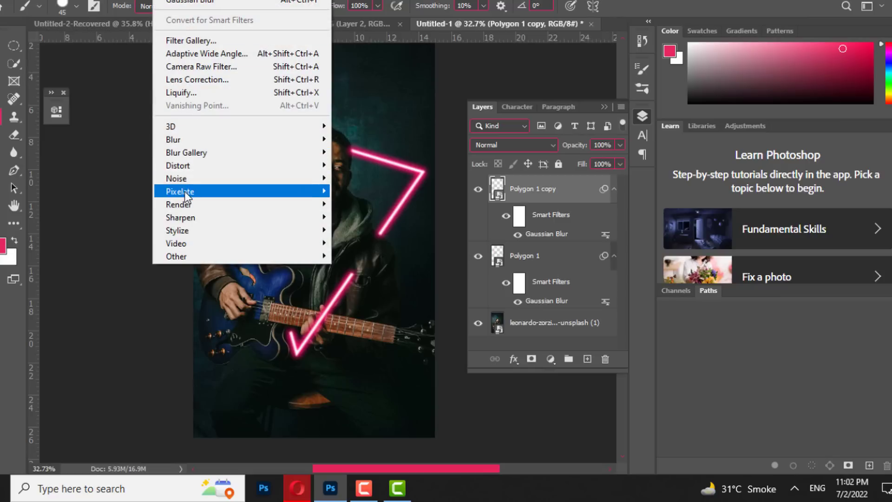
pyautogui.moveTo(173, 139)
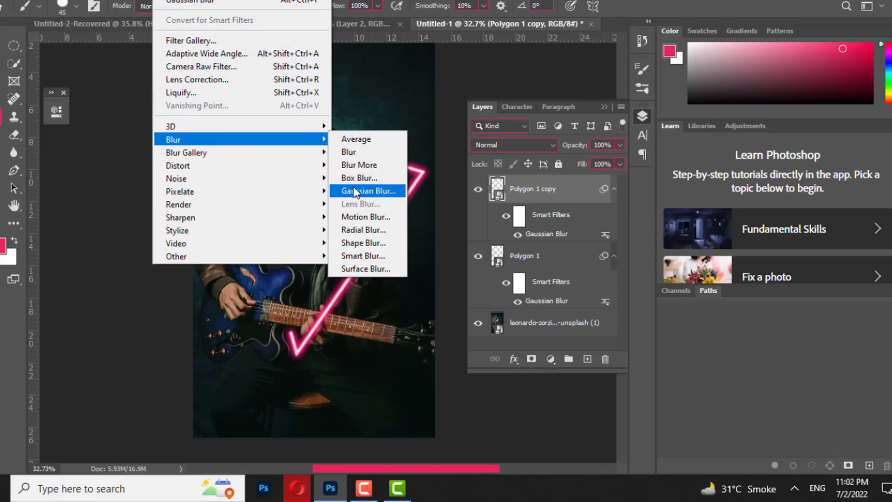
pyautogui.click(353, 190)
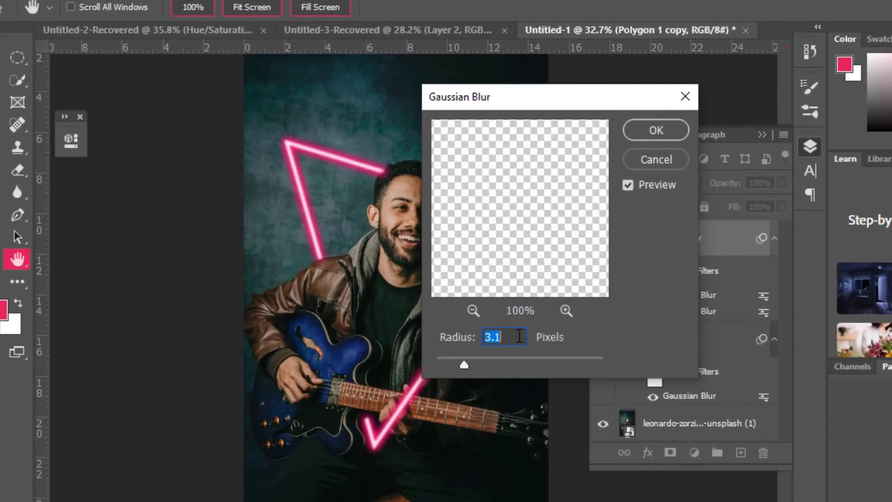
pyautogui.moveTo(467, 363)
pyautogui.mouseDown()
pyautogui.moveTo(567, 363)
pyautogui.moveTo(533, 363)
pyautogui.mouseUp()
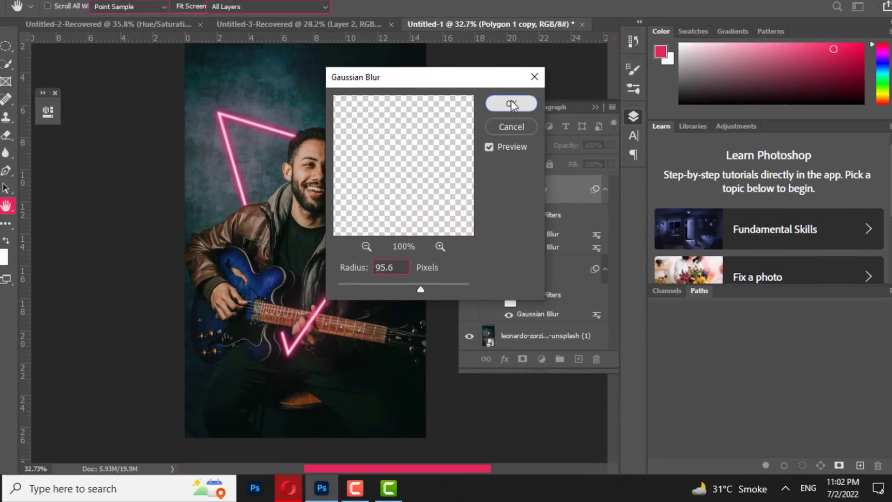
pyautogui.click(511, 104)
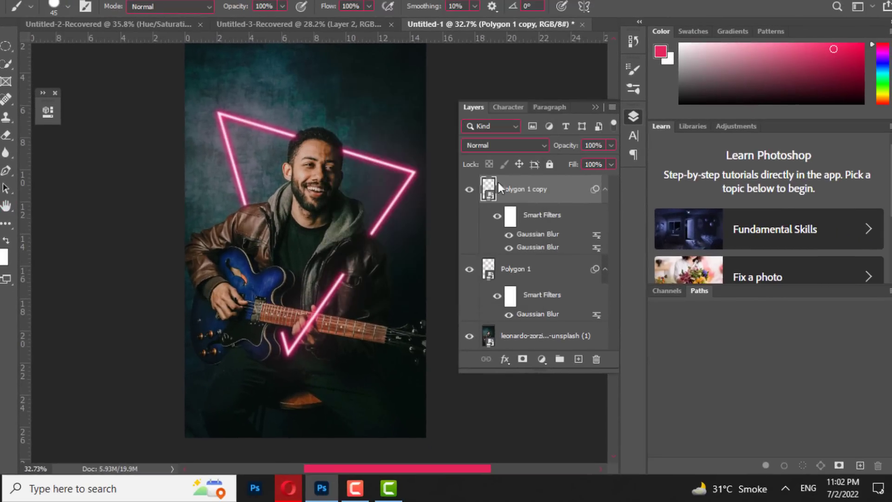
# Set Polygon 1 copy to Linear Dodge (Add) blending at 80% opacity.
pyautogui.click(544, 146)
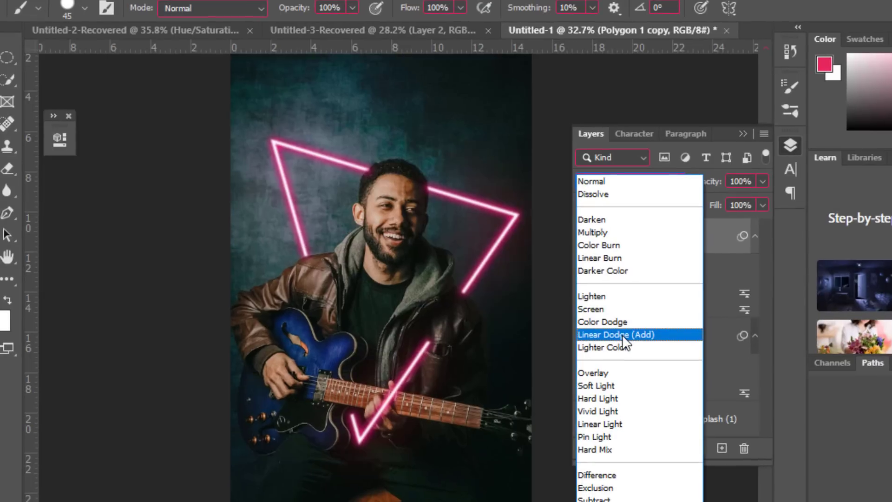
pyautogui.click(623, 335)
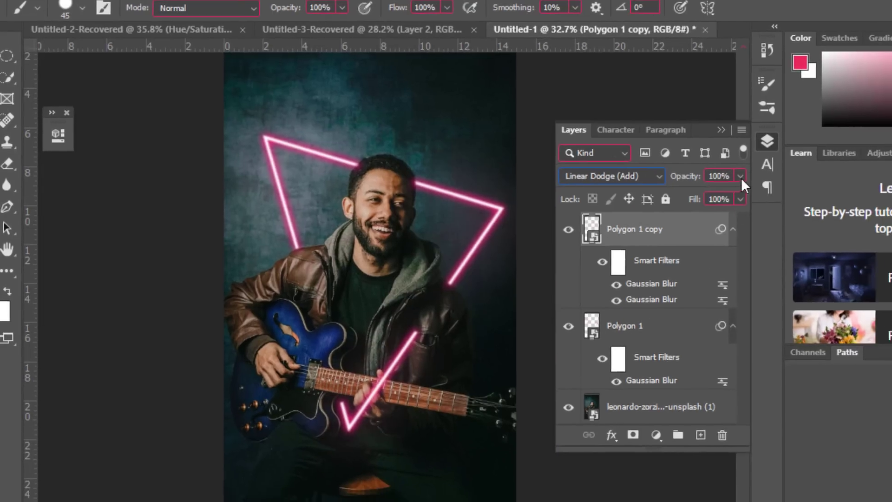
pyautogui.click(740, 176)
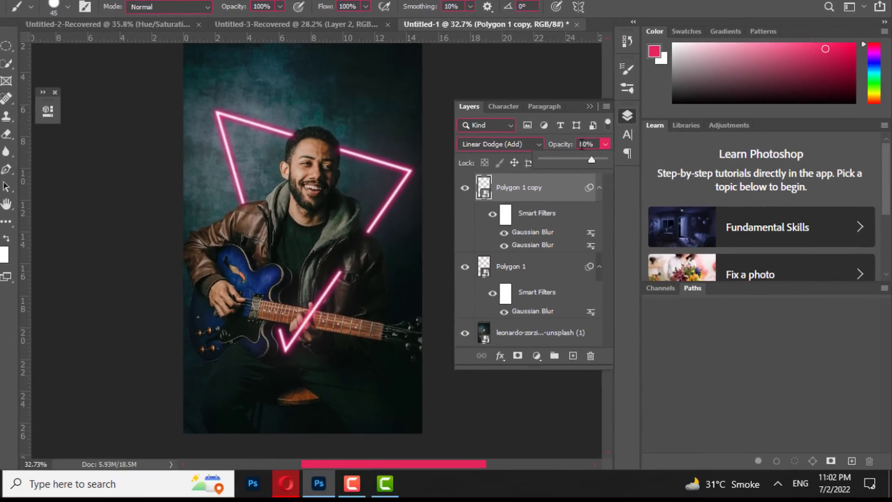
pyautogui.click(604, 144)
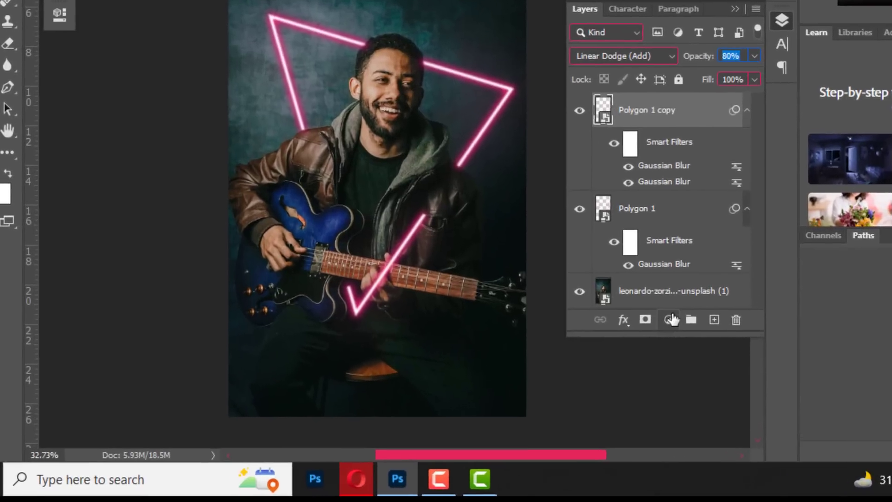
# Add a Hue/Saturation adjustment layer with Colorize on, Hue 333 and Saturation 79.
pyautogui.click(669, 320)
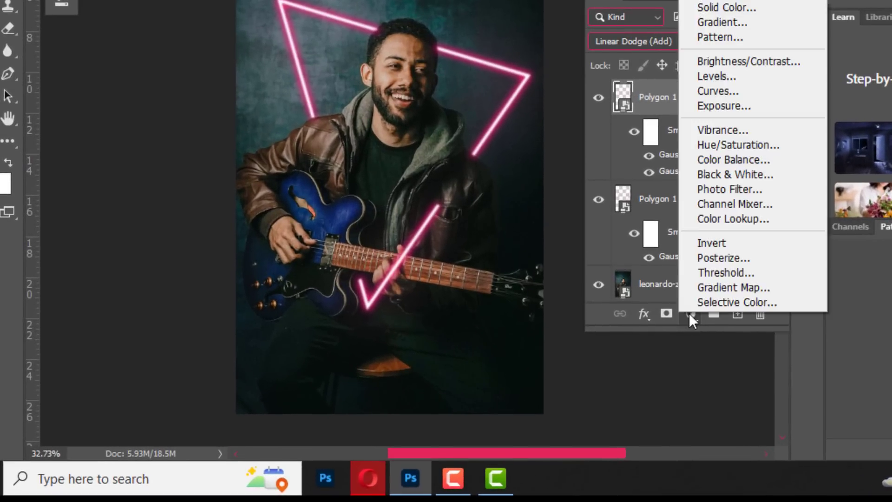
pyautogui.click(717, 144)
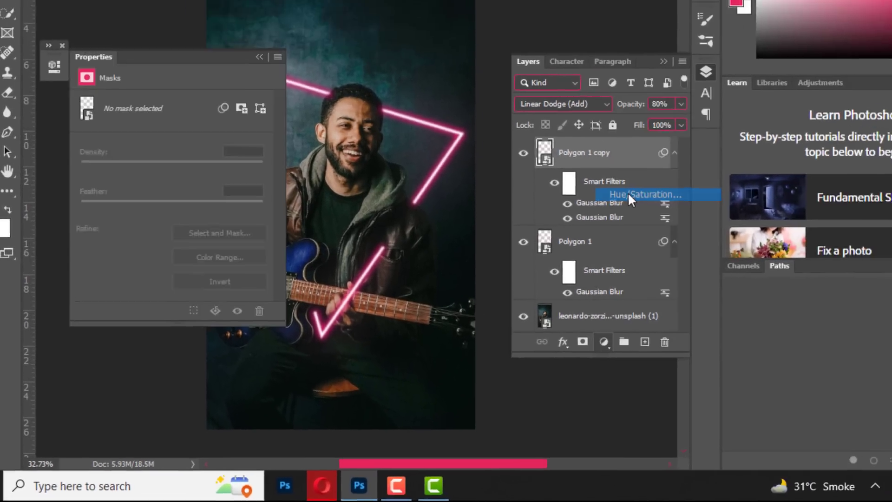
pyautogui.moveTo(86, 111); pyautogui.dragTo(432, 103)
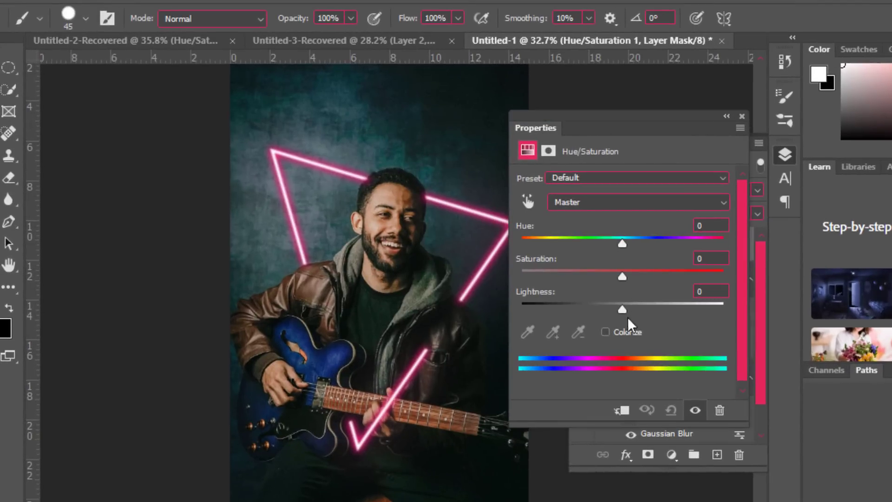
pyautogui.click(606, 331)
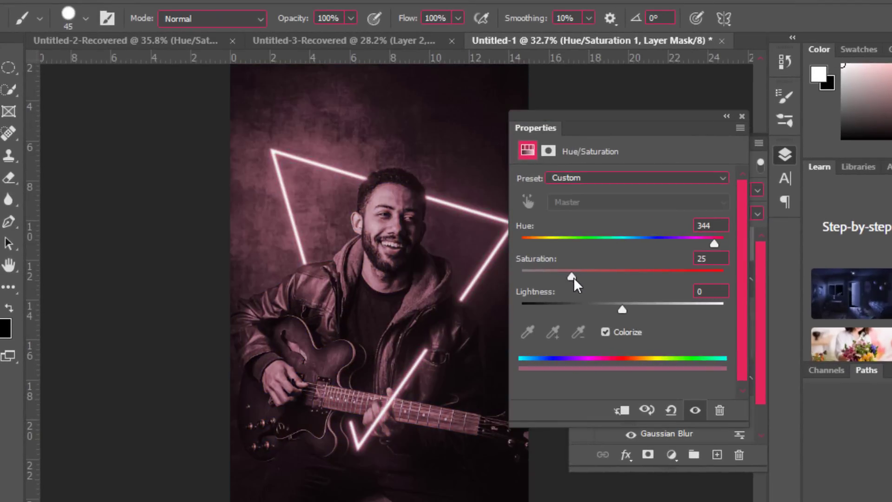
pyautogui.moveTo(573, 277); pyautogui.dragTo(668, 278)
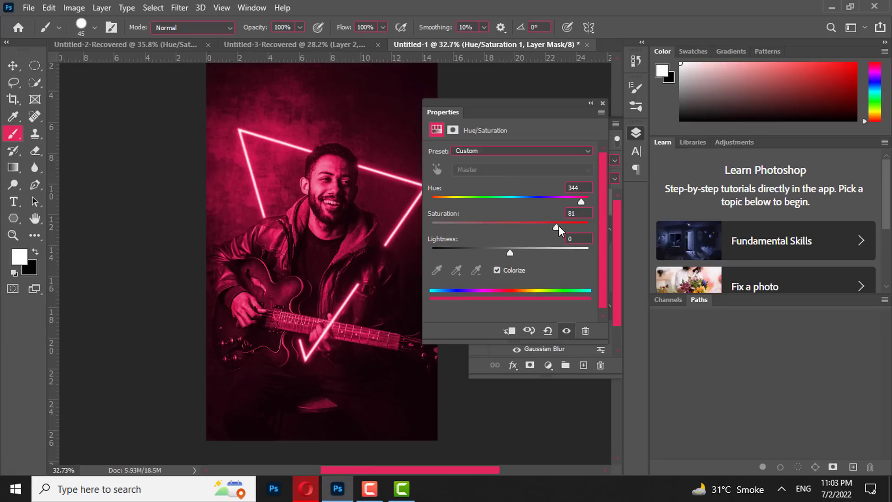
pyautogui.moveTo(558, 224); pyautogui.dragTo(556, 226)
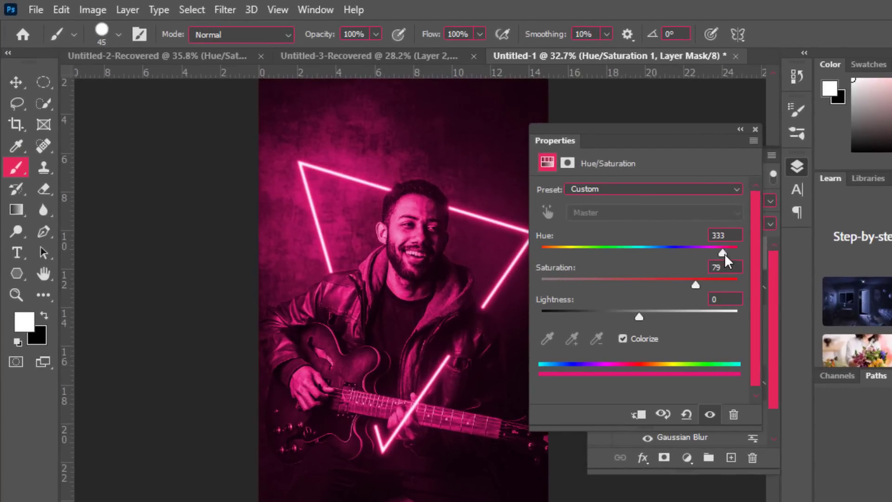
pyautogui.moveTo(724, 253)
pyautogui.mouseDown()
pyautogui.moveTo(546, 252)
pyautogui.moveTo(715, 256)
pyautogui.mouseUp()
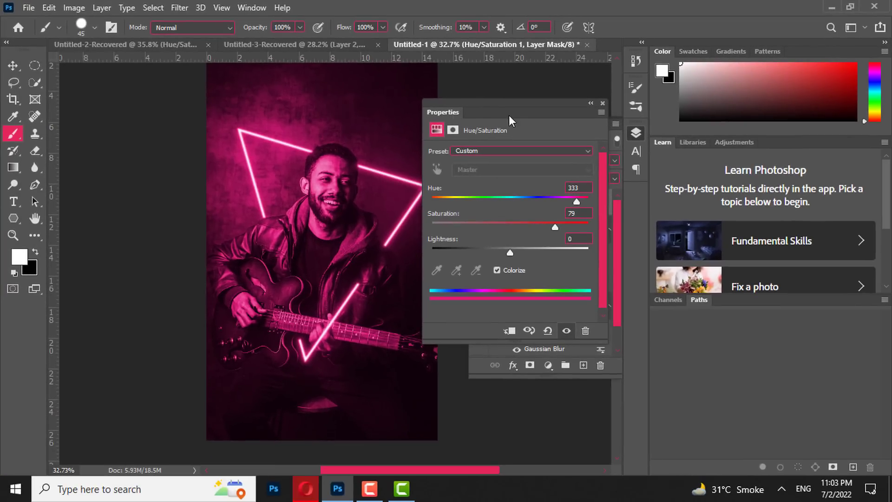
pyautogui.click(590, 103)
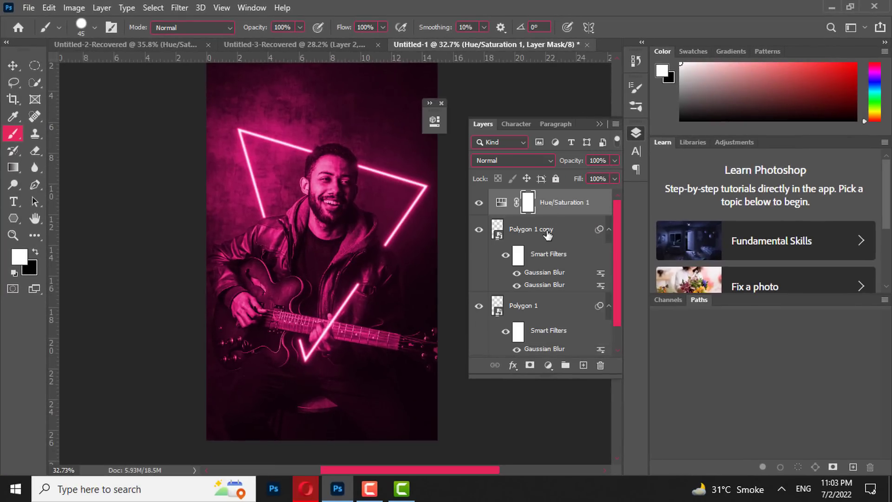